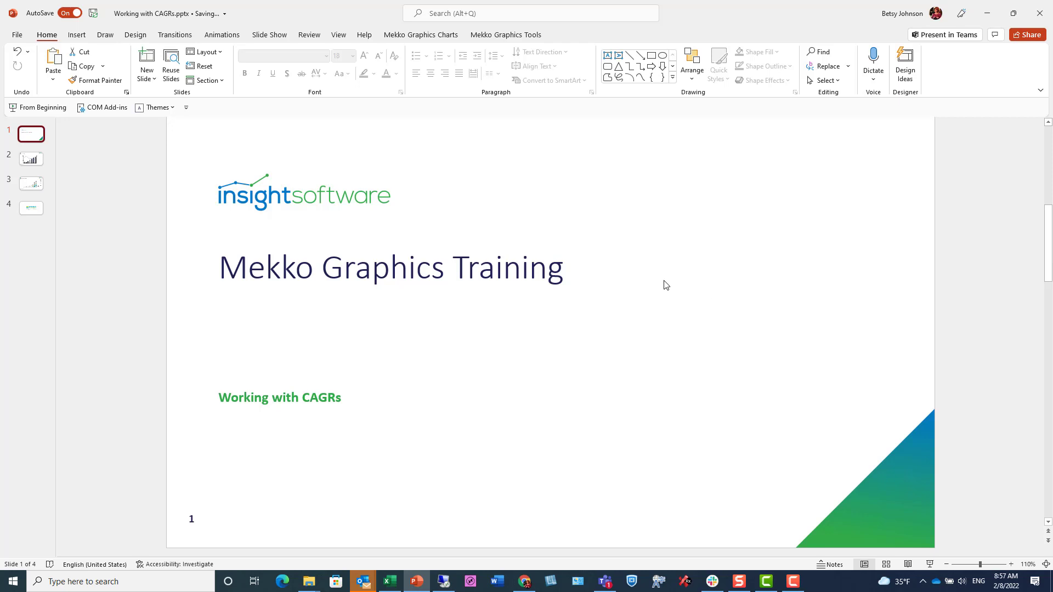
Open slide 2, 'Using CAGRs', with the iTunes users and revenue per user chart
{"action": "left_click", "coordinate": [25, 163]}
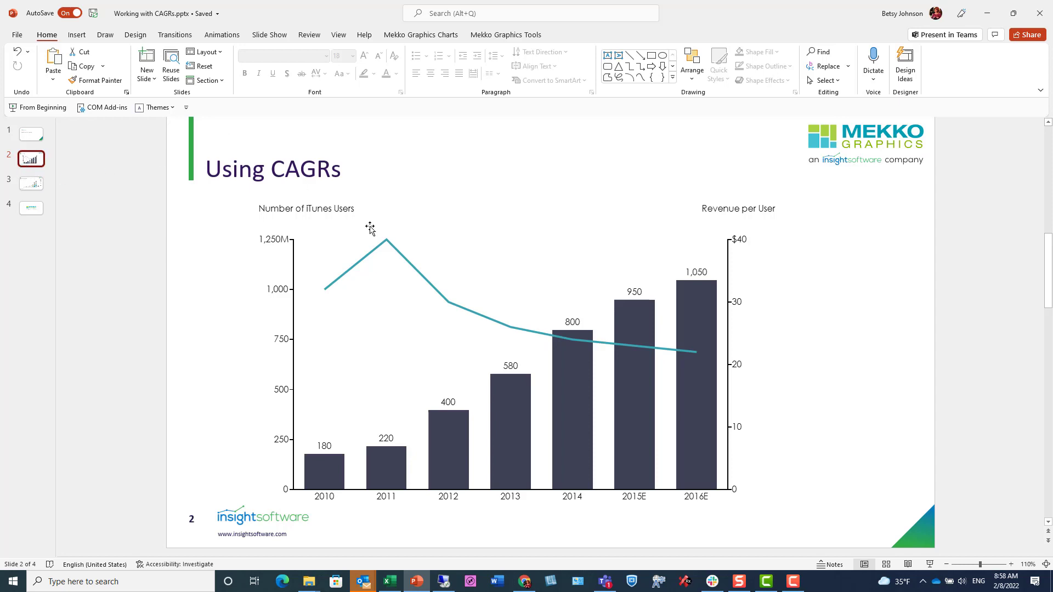
Open the iTunes chart's data sheet and type the heading 2010-2016 into cell I1
{"action": "left_click", "coordinate": [525, 274]}
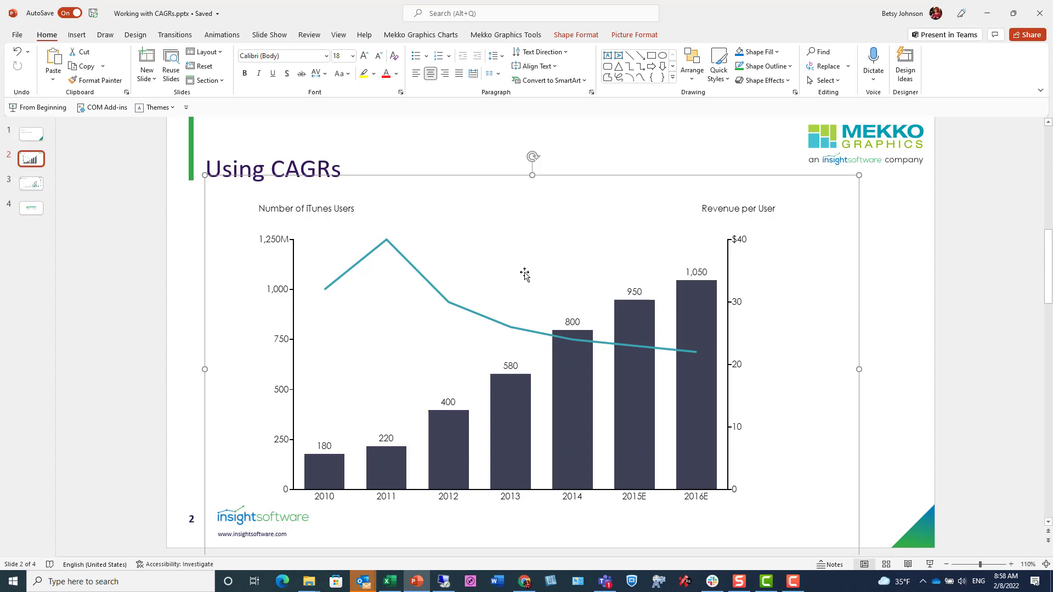
{"action": "double_click", "coordinate": [524, 273]}
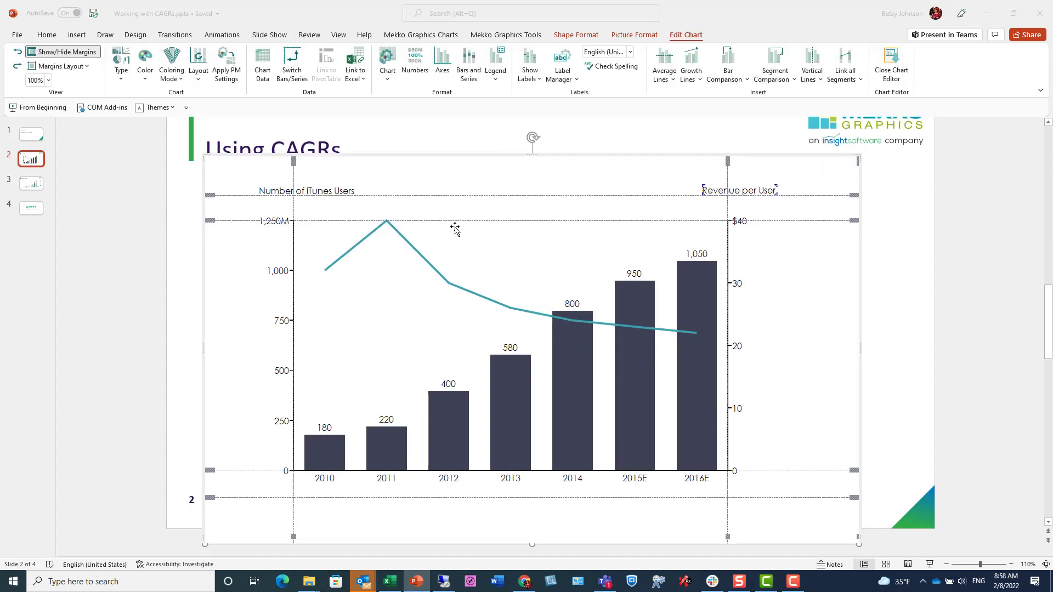
{"action": "left_click", "coordinate": [264, 64]}
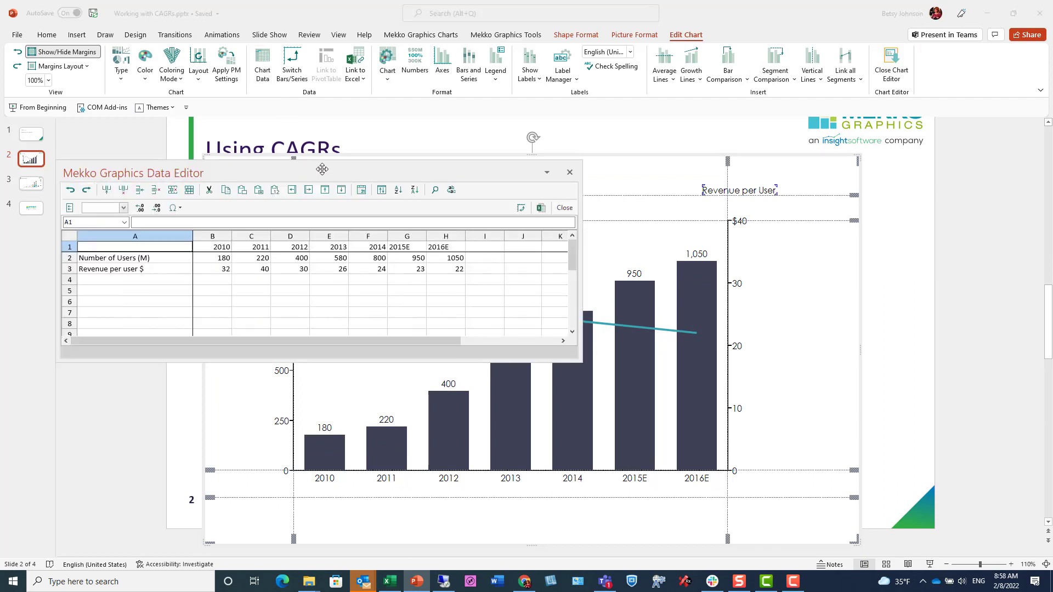
{"action": "left_click", "coordinate": [493, 247]}
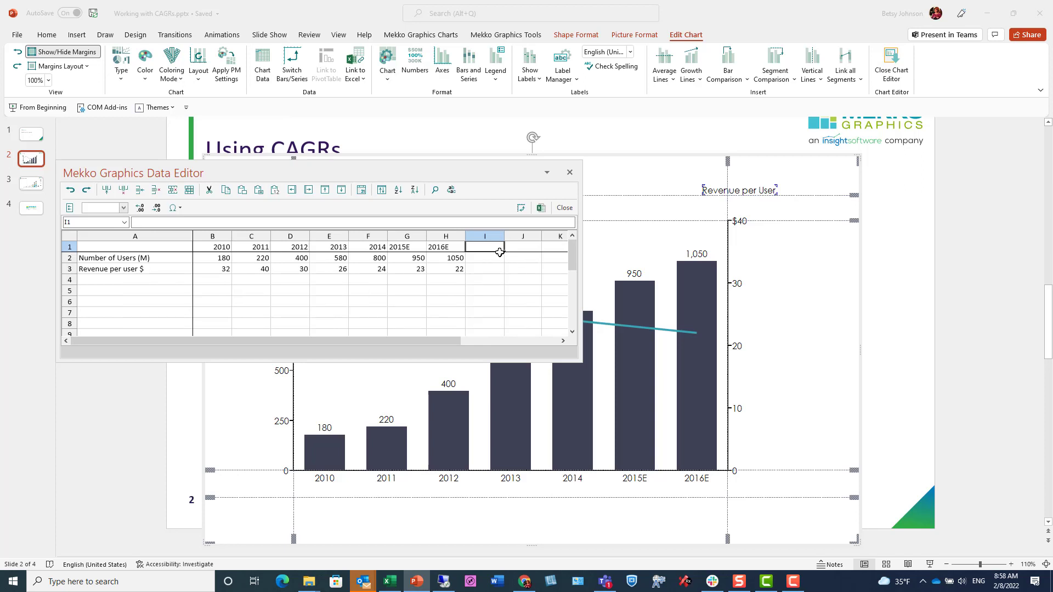
{"action": "type", "text": "2010-"}
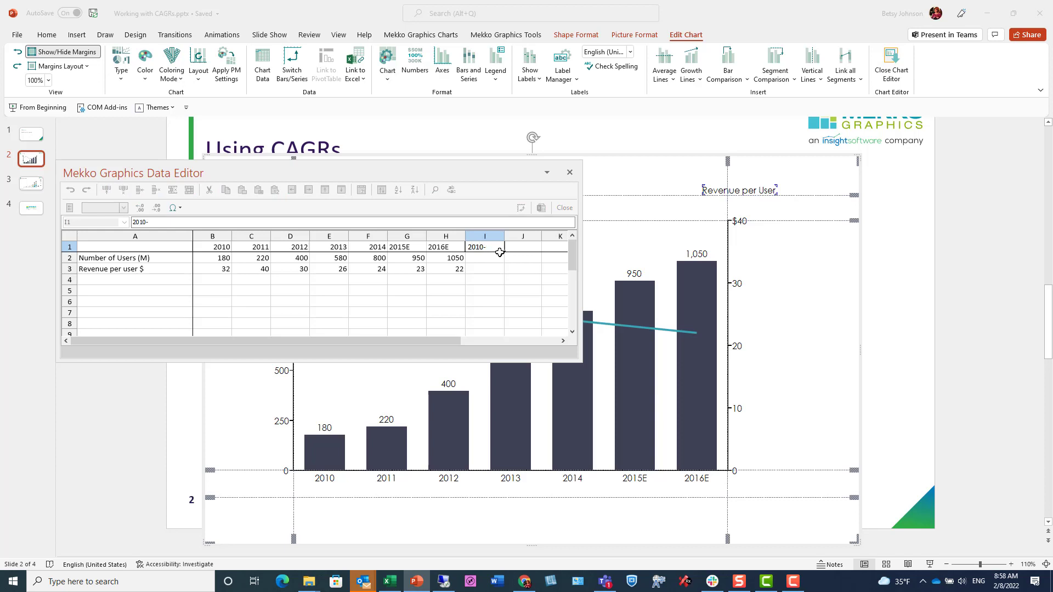
{"action": "type", "text": "2016"}
Enter =cagr(B2,H2,6) in I2 and fill it to I3, giving 0.3416919 and -6.05E-02
{"action": "key", "text": "Return"}
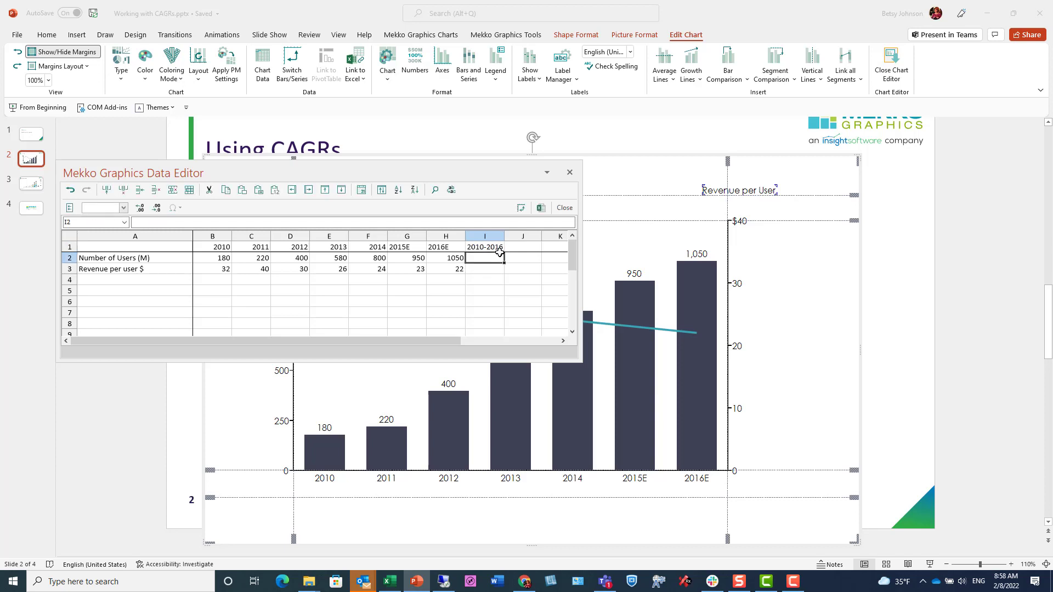
{"action": "type", "text": "=cagr"}
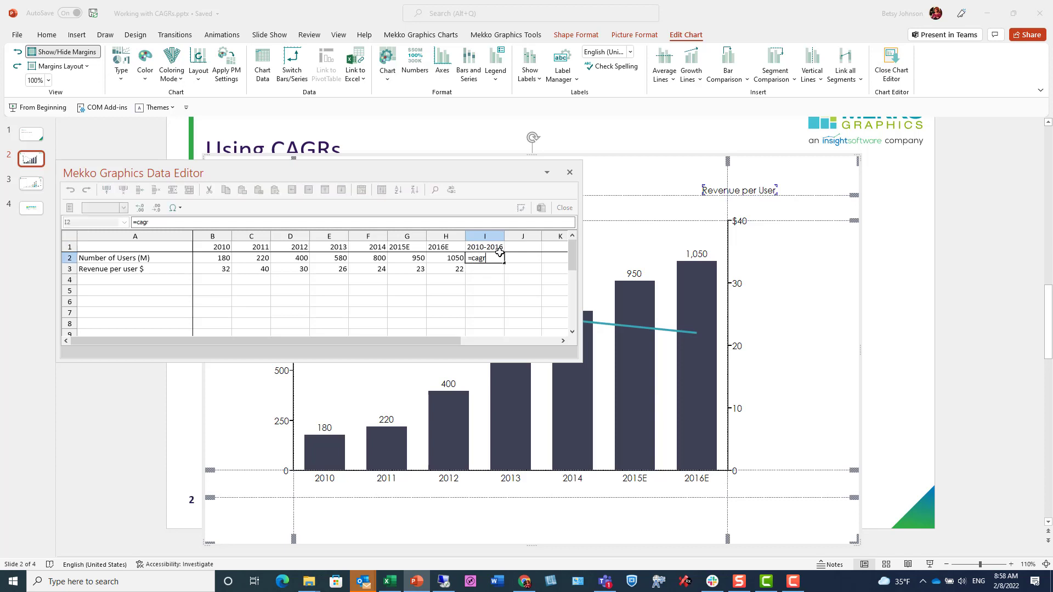
{"action": "type", "text": "("}
{"action": "left_click", "coordinate": [227, 259]}
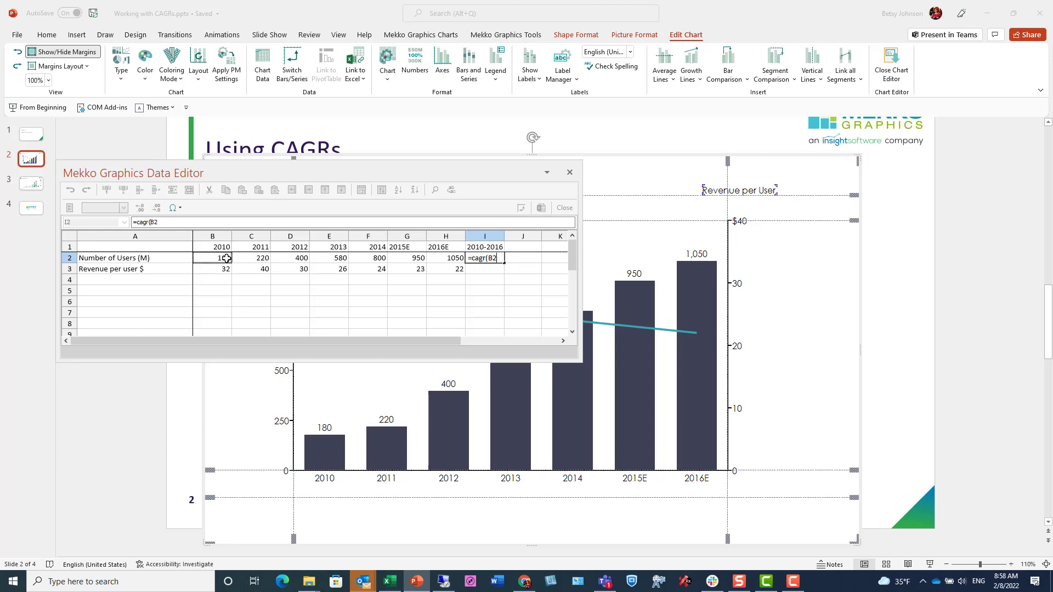
{"action": "left_click", "coordinate": [195, 224]}
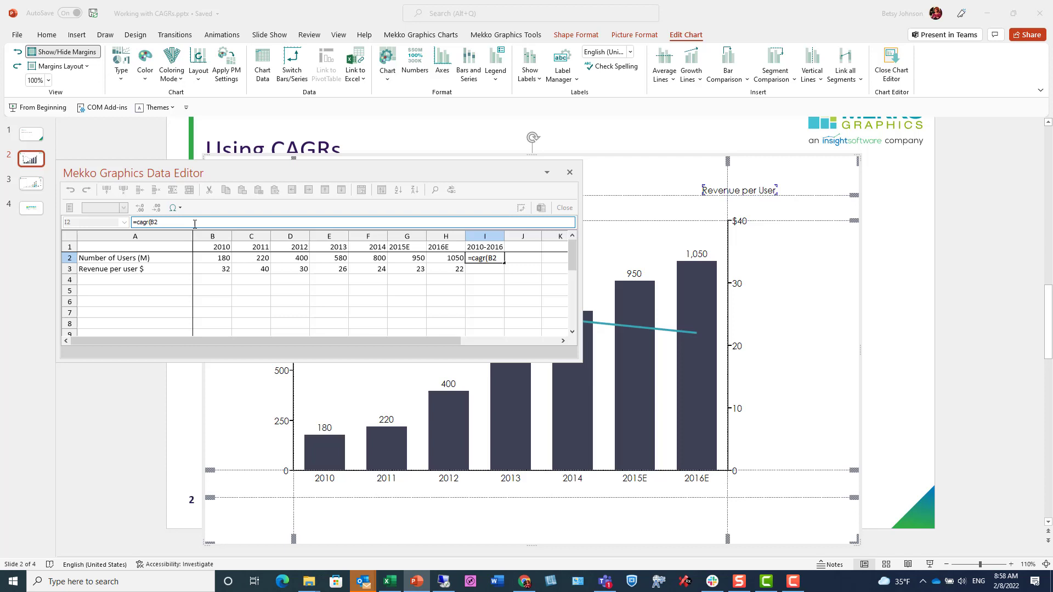
{"action": "type", "text": ","}
{"action": "left_click", "coordinate": [437, 259]}
{"action": "type", "text": ","}
{"action": "type", "text": "6)"}
{"action": "key", "text": "Return"}
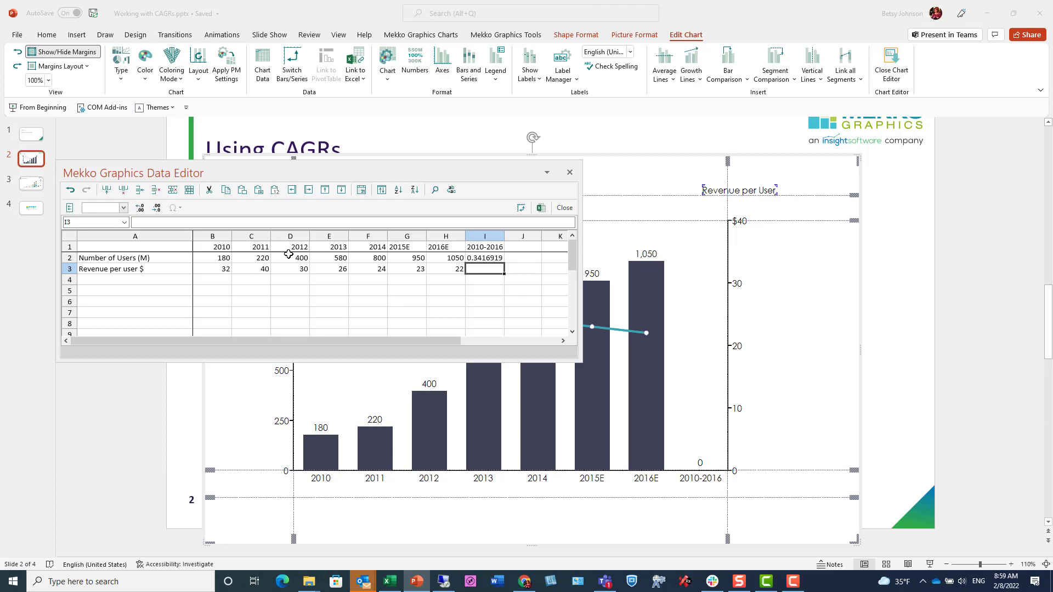
{"action": "left_click", "coordinate": [490, 259]}
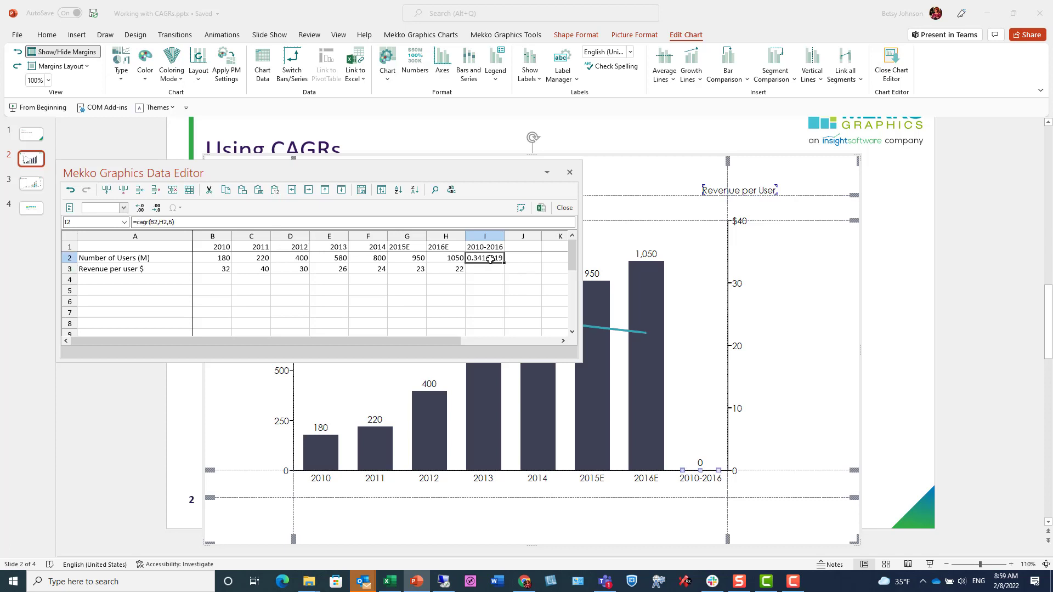
{"action": "left_click_drag", "start_coordinate": [504, 263], "coordinate": [504, 270]}
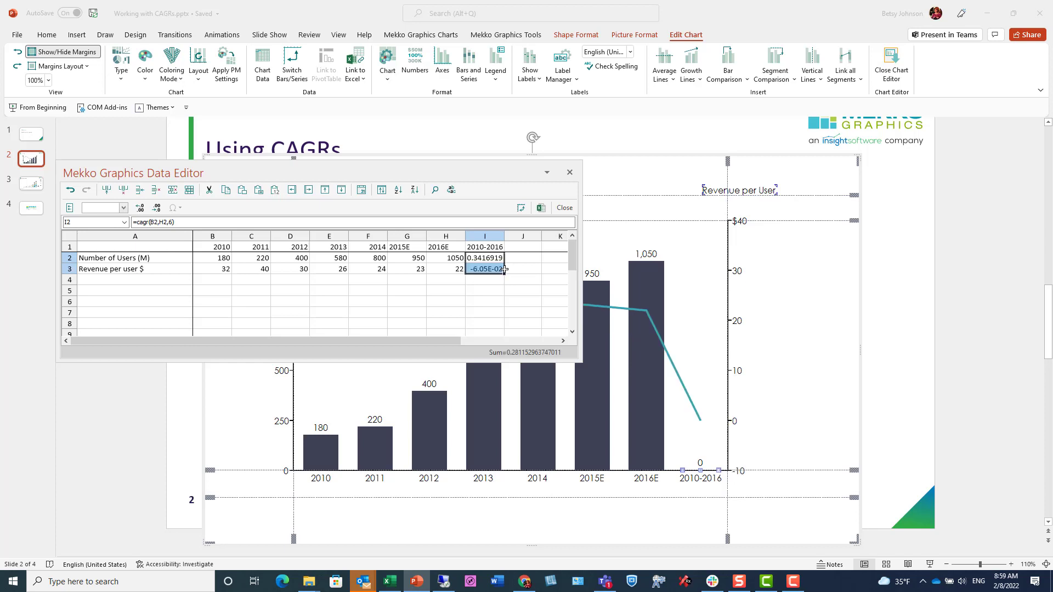
Show the 2010-2016 column As CAGR Column and close the Mekko Data Editor
{"action": "right_click", "coordinate": [484, 247]}
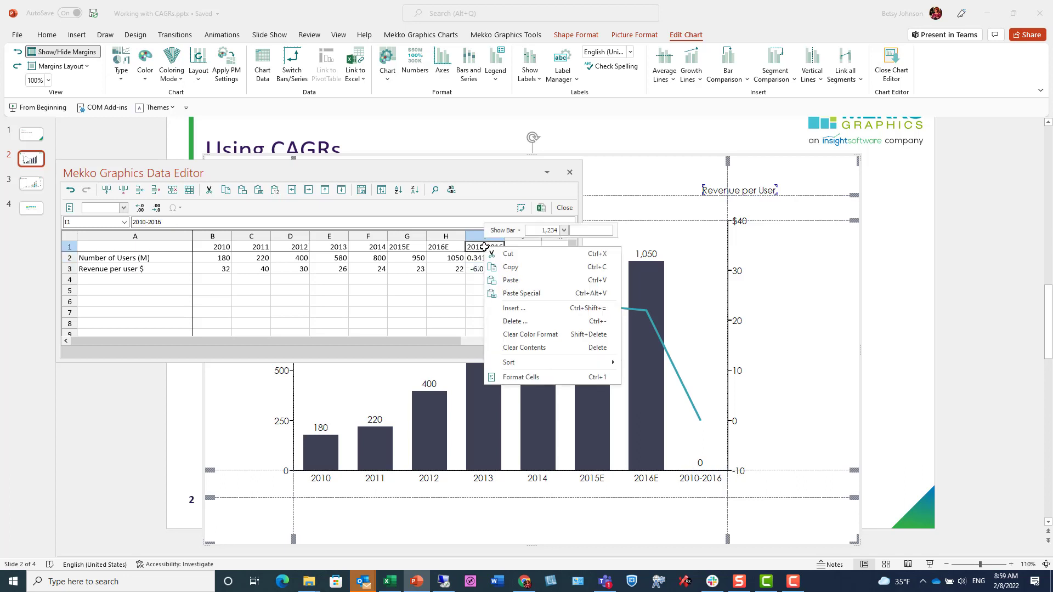
{"action": "left_click", "coordinate": [518, 231]}
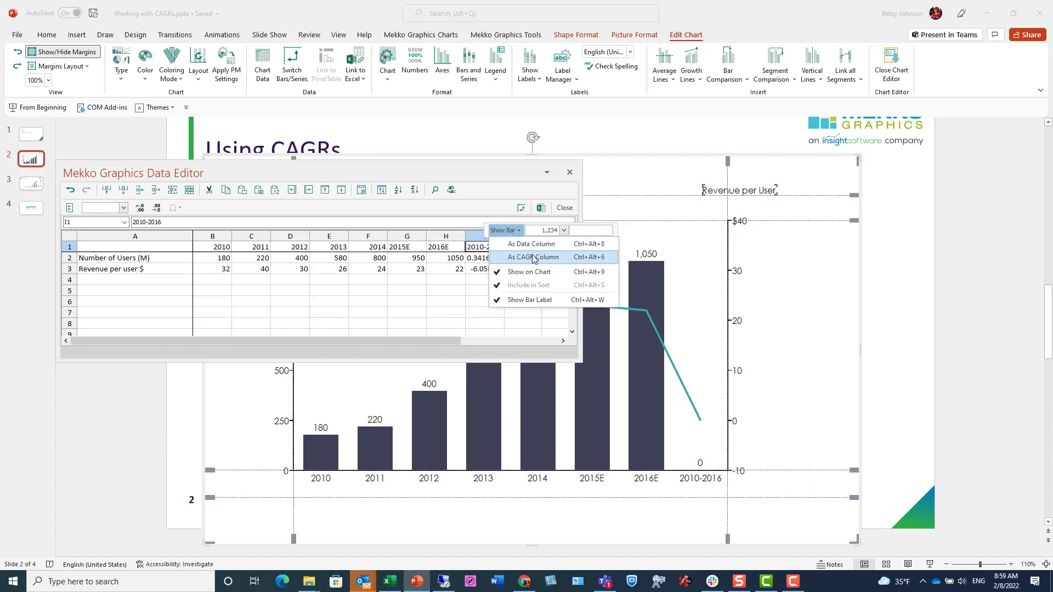
{"action": "left_click", "coordinate": [565, 259]}
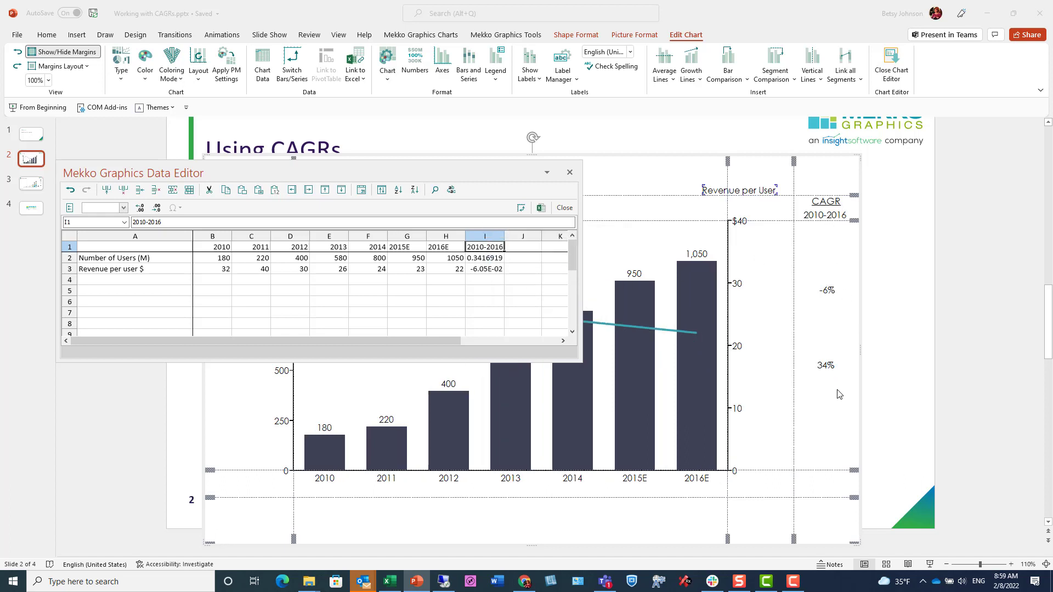
{"action": "left_click", "coordinate": [564, 209]}
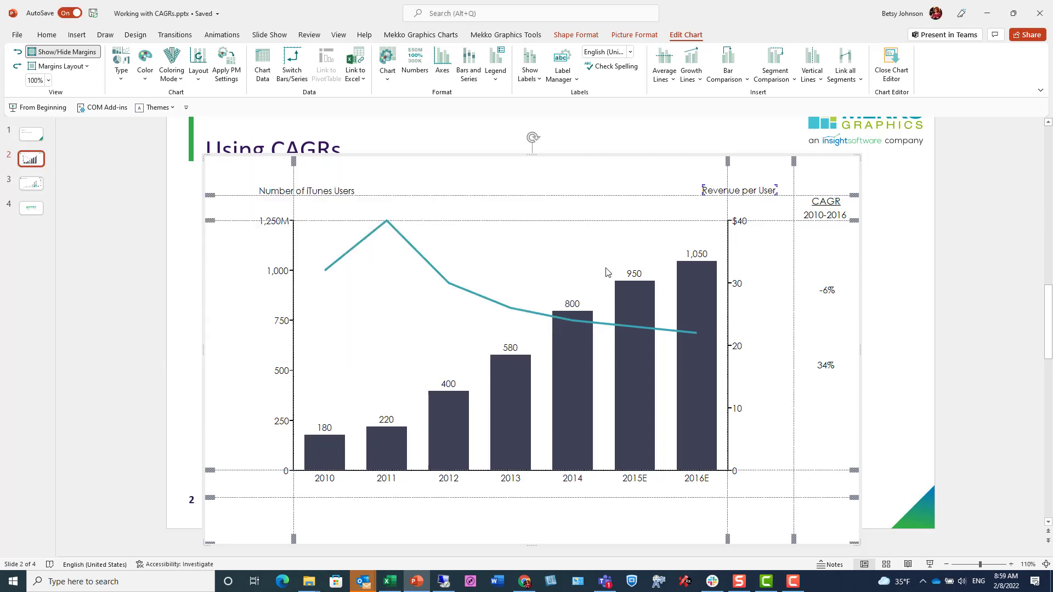
Exit chart editing and switch to slide 3, 'Electric Car Growth'
{"action": "left_click", "coordinate": [890, 290]}
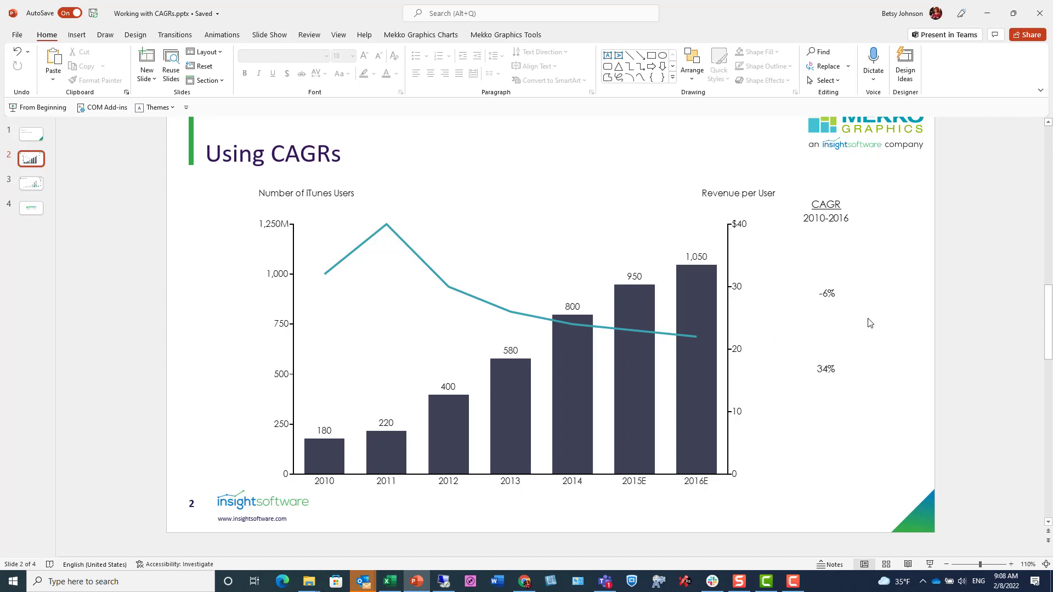
{"action": "left_click", "coordinate": [32, 184]}
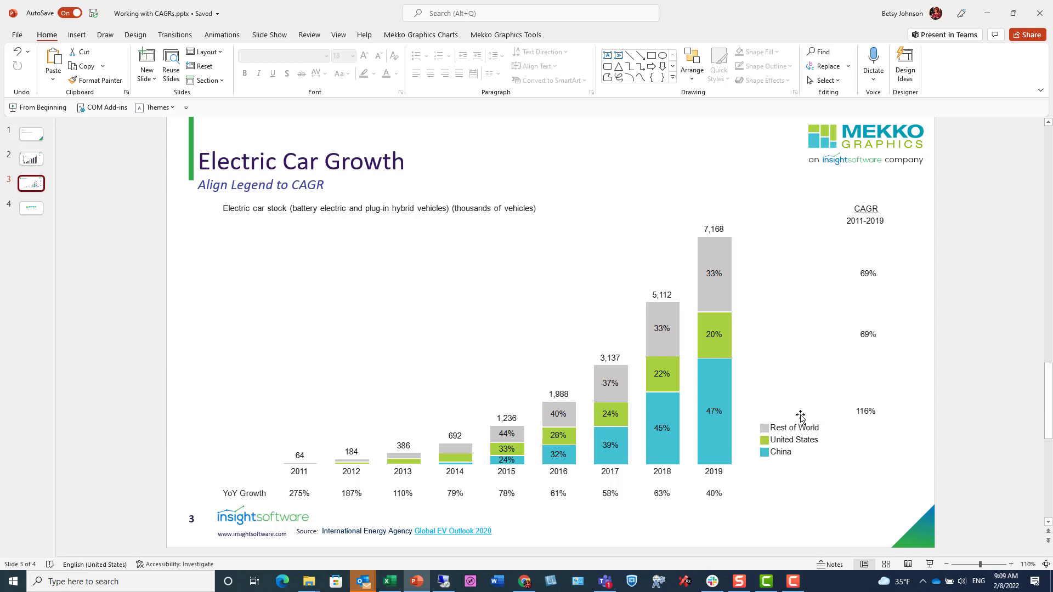
Set the electric car chart's legend Position to Align To CAGR
{"action": "left_click", "coordinate": [797, 399]}
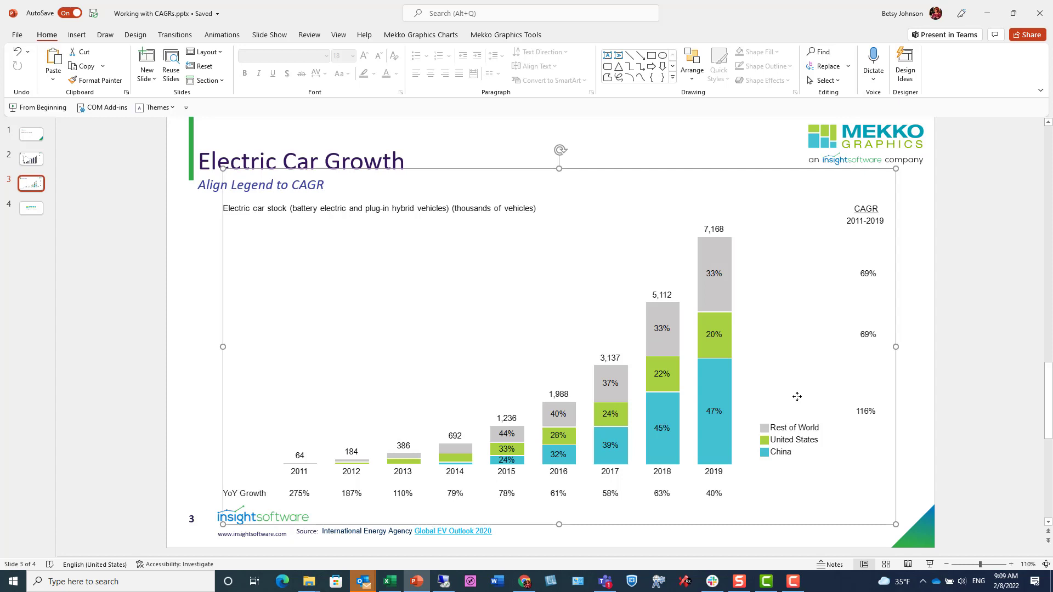
{"action": "double_click", "coordinate": [797, 399]}
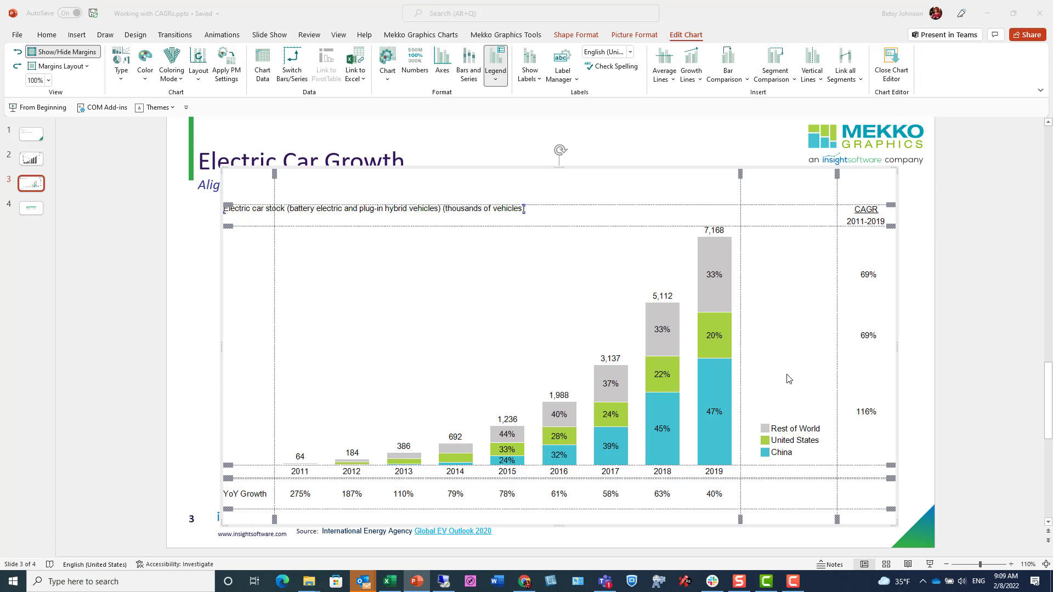
{"action": "left_click", "coordinate": [501, 83]}
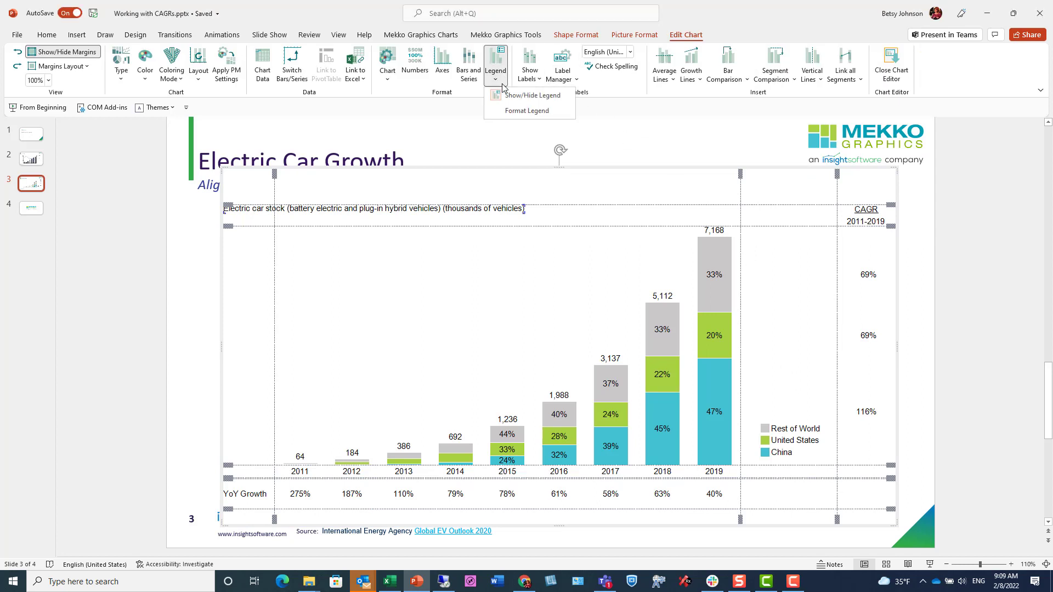
{"action": "left_click", "coordinate": [527, 113]}
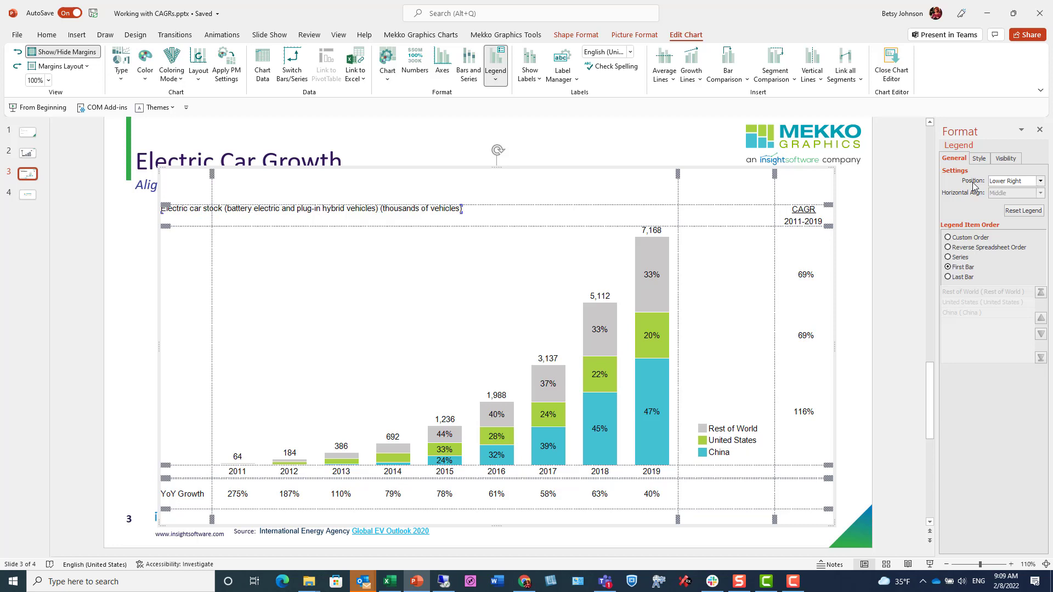
{"action": "left_click", "coordinate": [995, 187]}
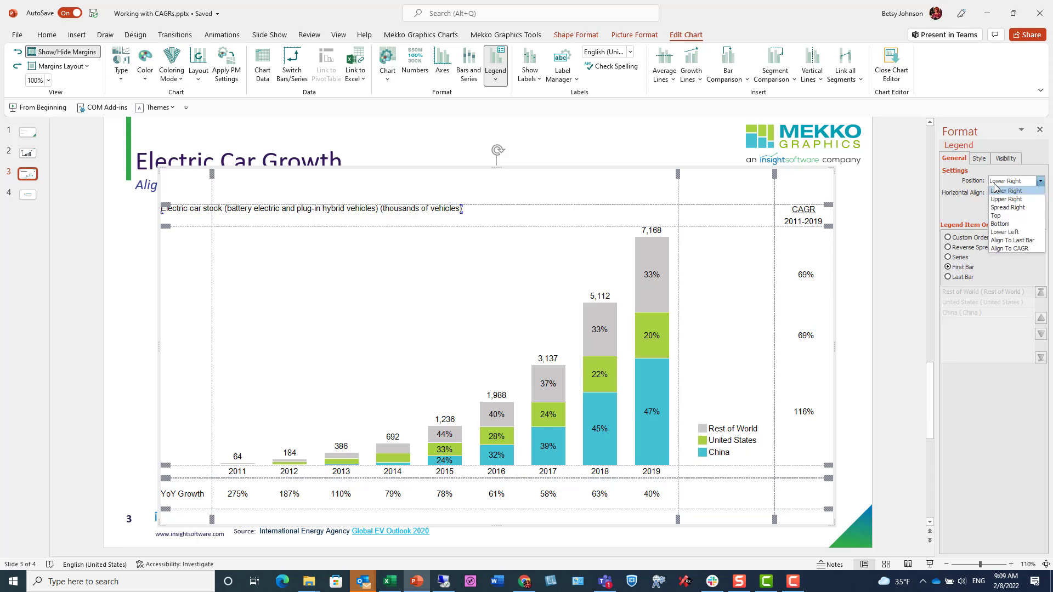
{"action": "left_click", "coordinate": [1033, 251]}
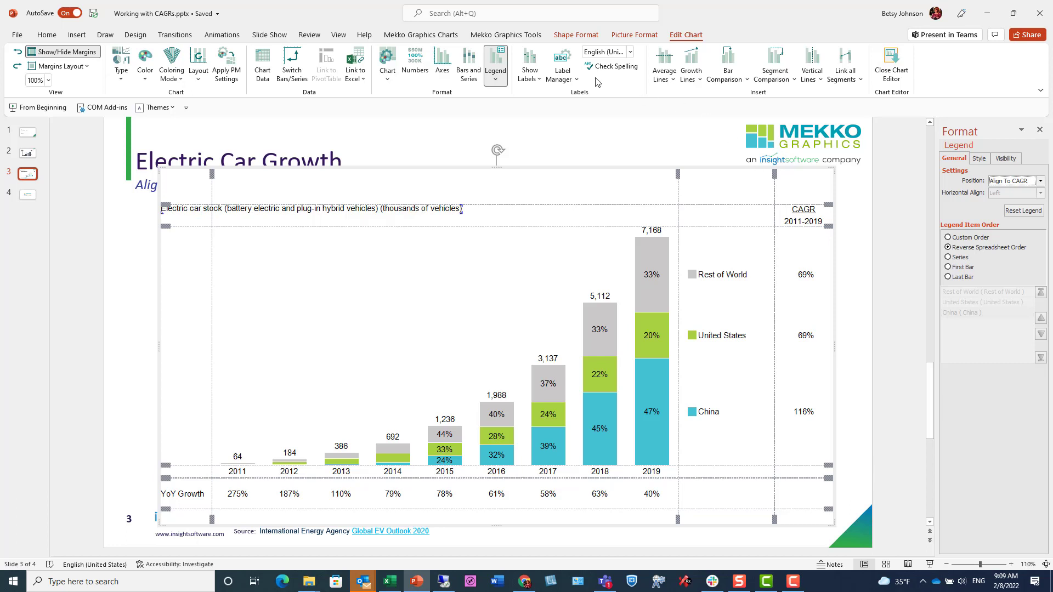
Add a 2011-to-2019 growth line shown as CAGR (+80%), then exit chart editing
{"action": "left_click", "coordinate": [695, 60]}
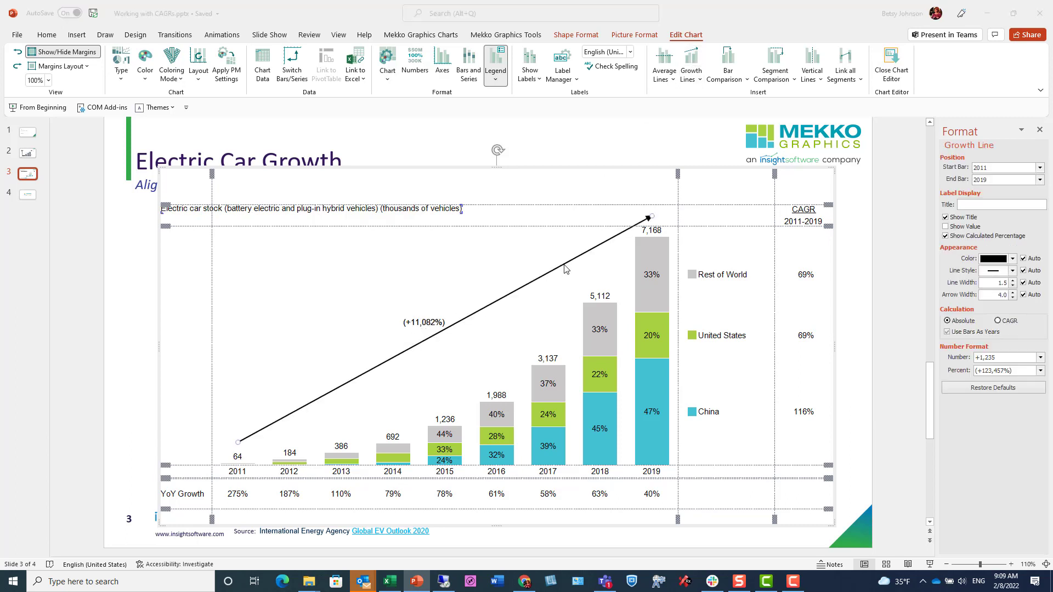
{"action": "right_click", "coordinate": [522, 286]}
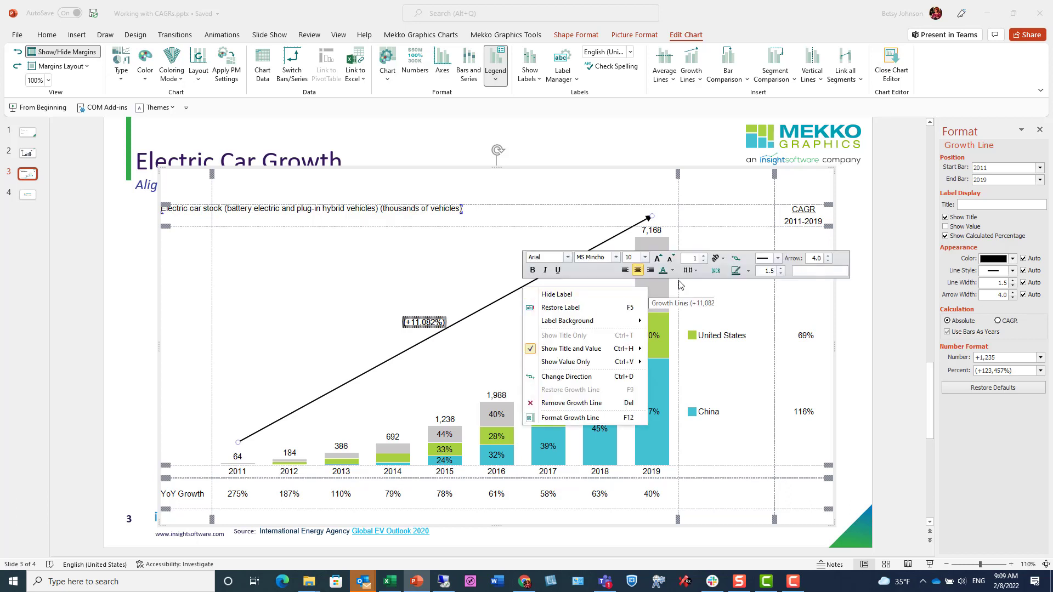
{"action": "left_click", "coordinate": [716, 271]}
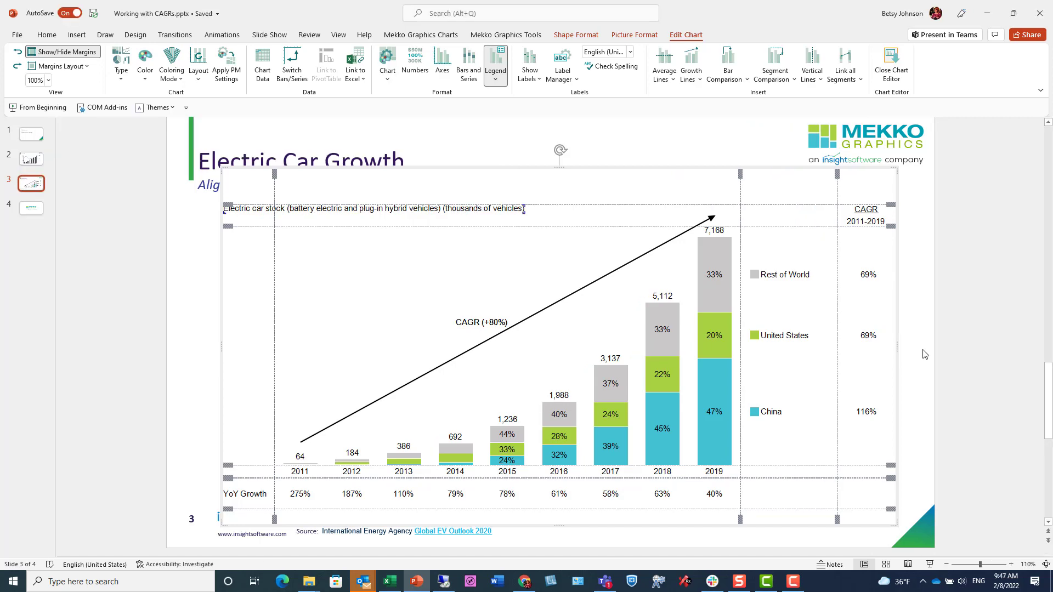
{"action": "left_click", "coordinate": [924, 354]}
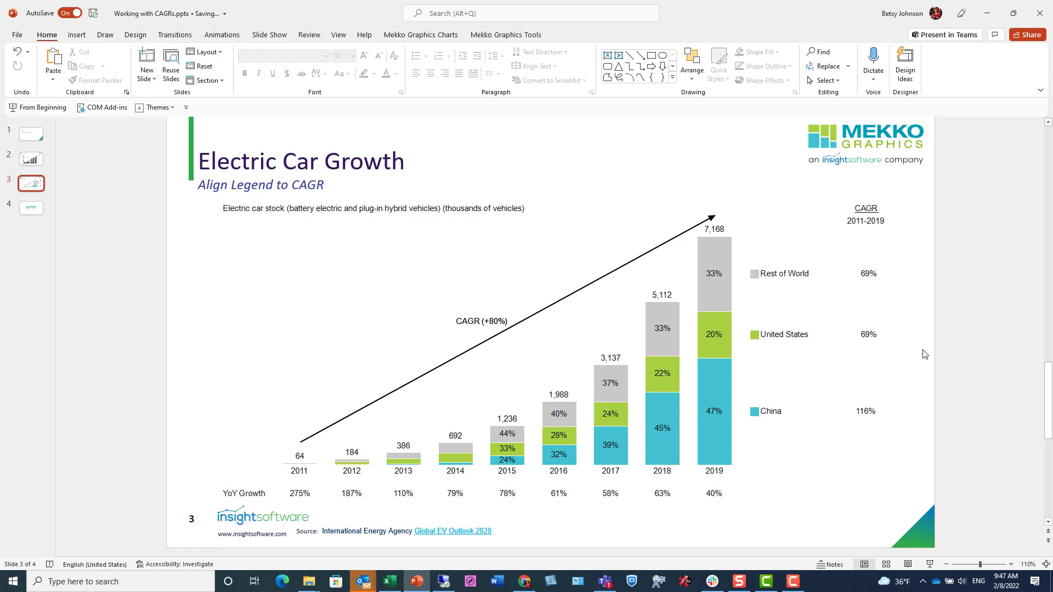
In Excel, paste the 2011-2019 heading into K1 and enter =CAGR(B2,J2,8) in K2
{"action": "left_click", "coordinate": [389, 582]}
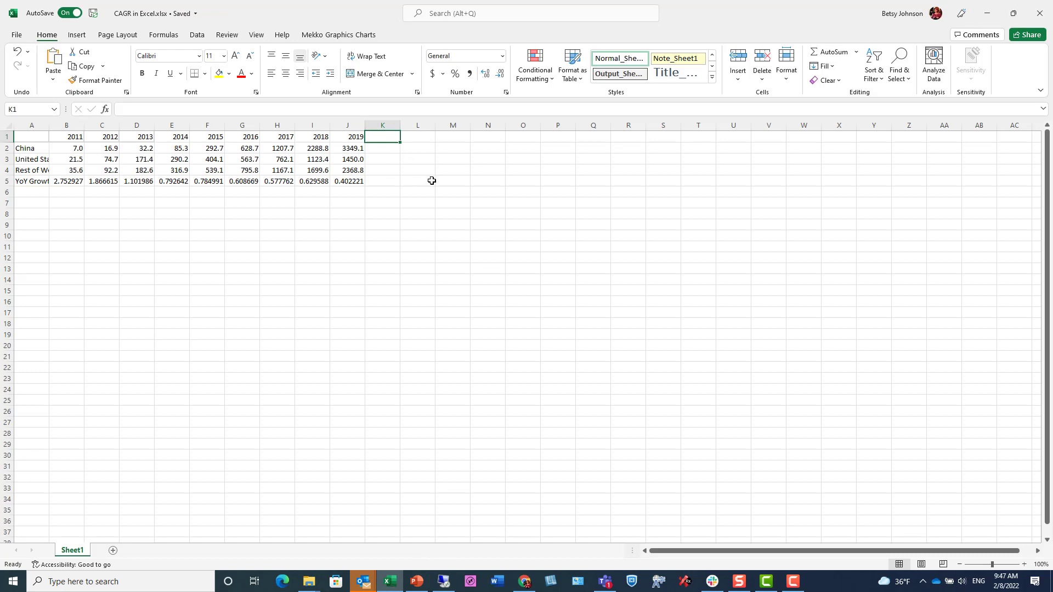
{"action": "key", "text": "ctrl+v"}
{"action": "left_click", "coordinate": [385, 148]}
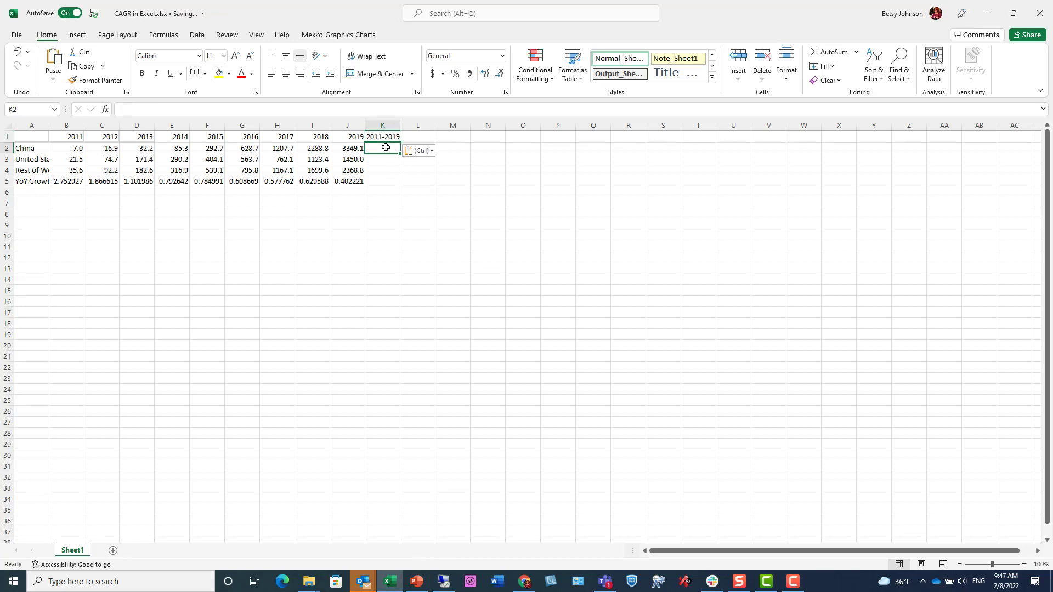
{"action": "type", "text": "=c"}
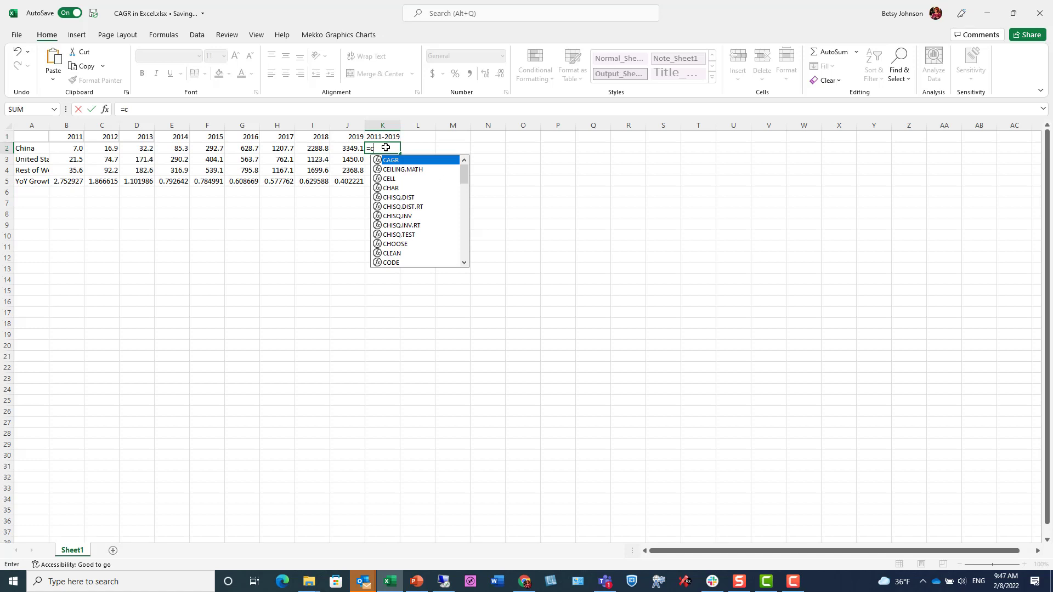
{"action": "type", "text": "agr("}
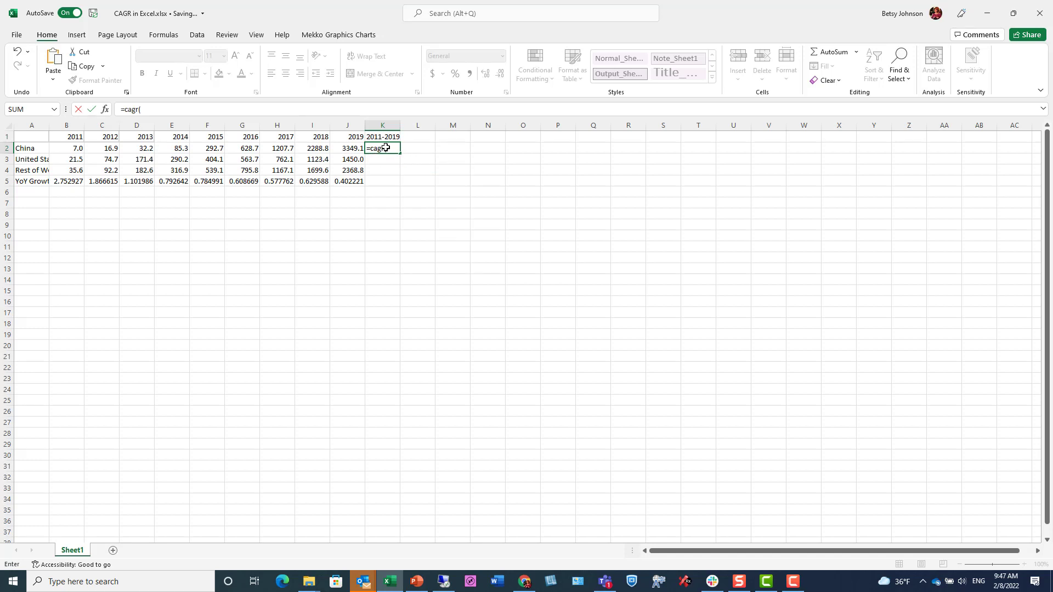
{"action": "left_click", "coordinate": [76, 149]}
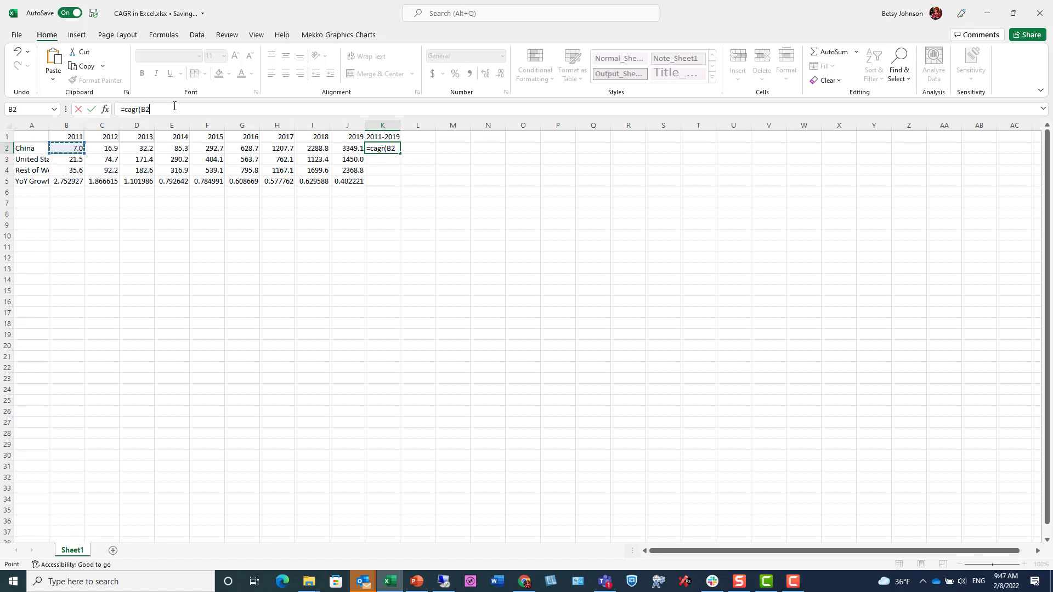
{"action": "type", "text": ","}
{"action": "left_click", "coordinate": [357, 148]}
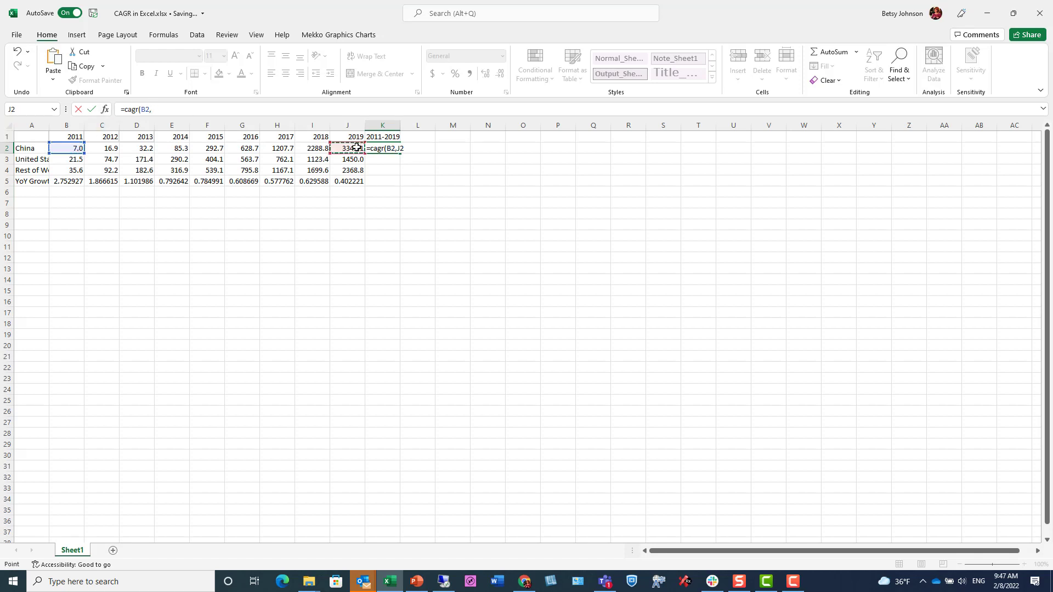
{"action": "type", "text": ",8)"}
{"action": "key", "text": "Return"}
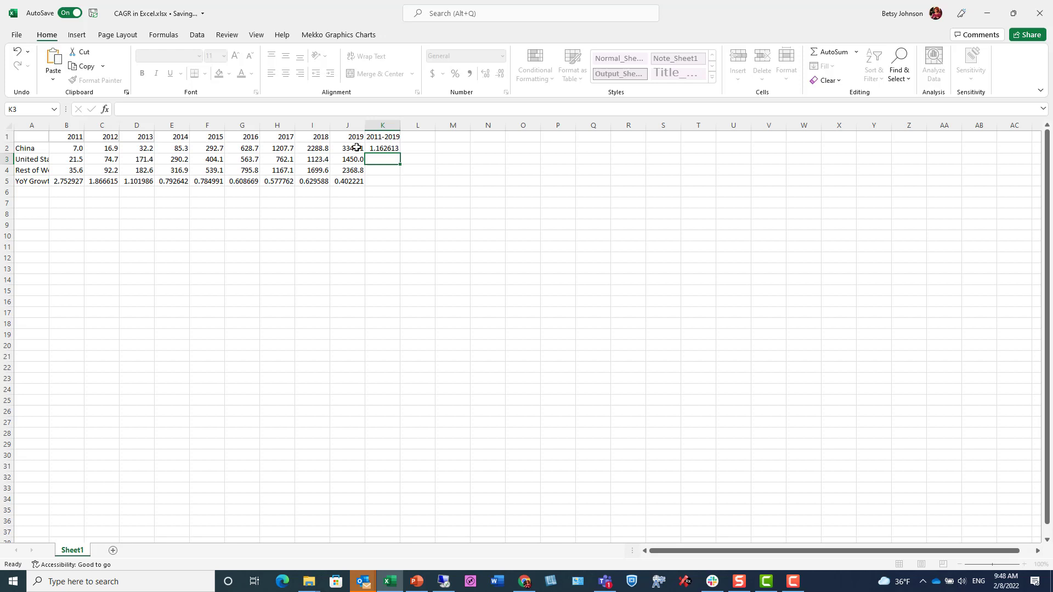
Fill the CAGR formula down to K4, then return to PowerPoint
{"action": "left_click", "coordinate": [393, 149]}
{"action": "left_click_drag", "start_coordinate": [401, 154], "coordinate": [401, 174]}
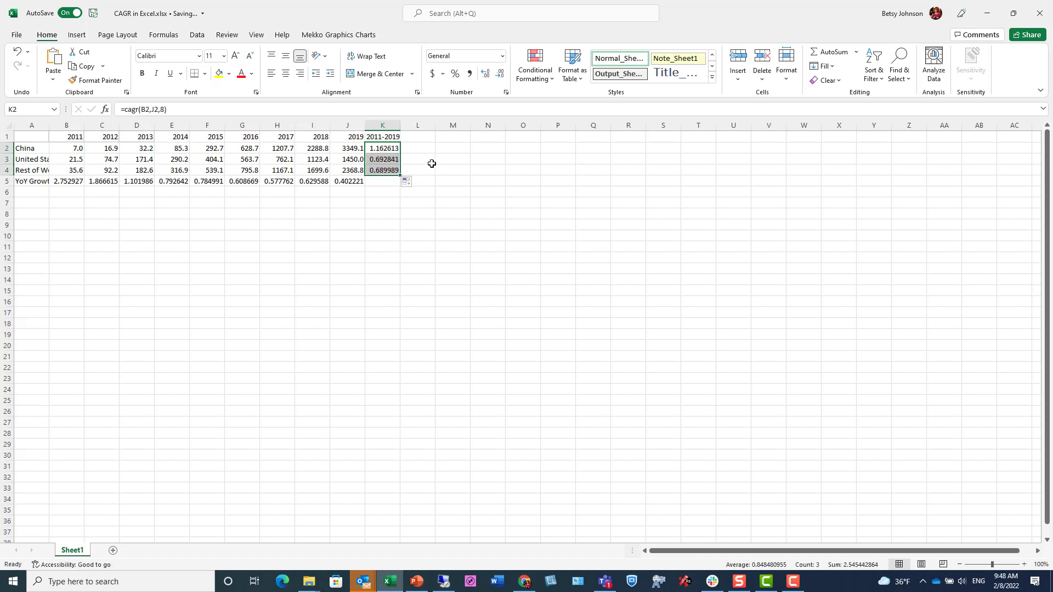
{"action": "left_click", "coordinate": [431, 163]}
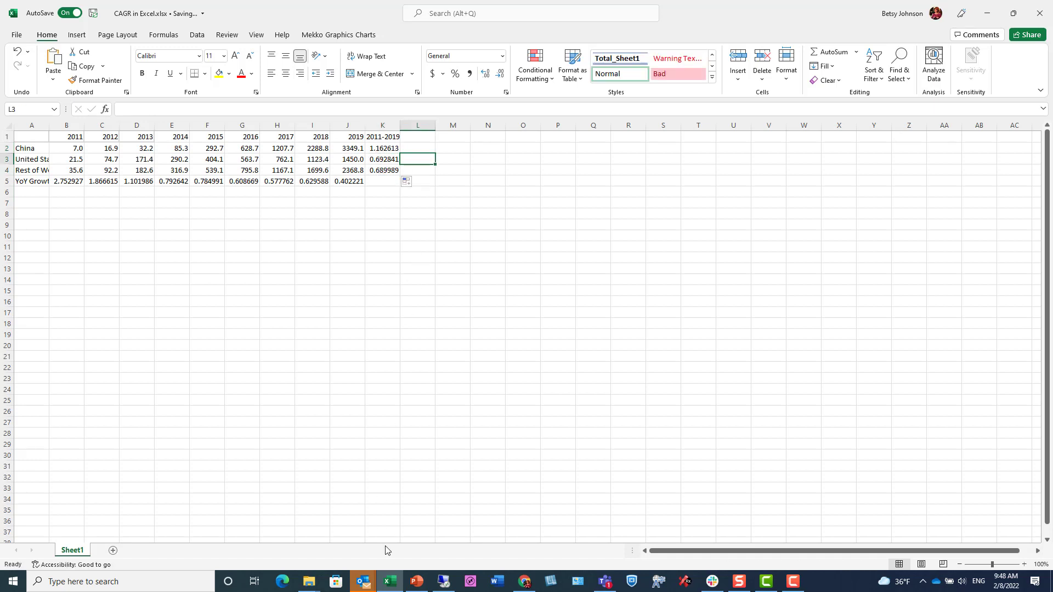
{"action": "left_click", "coordinate": [417, 584]}
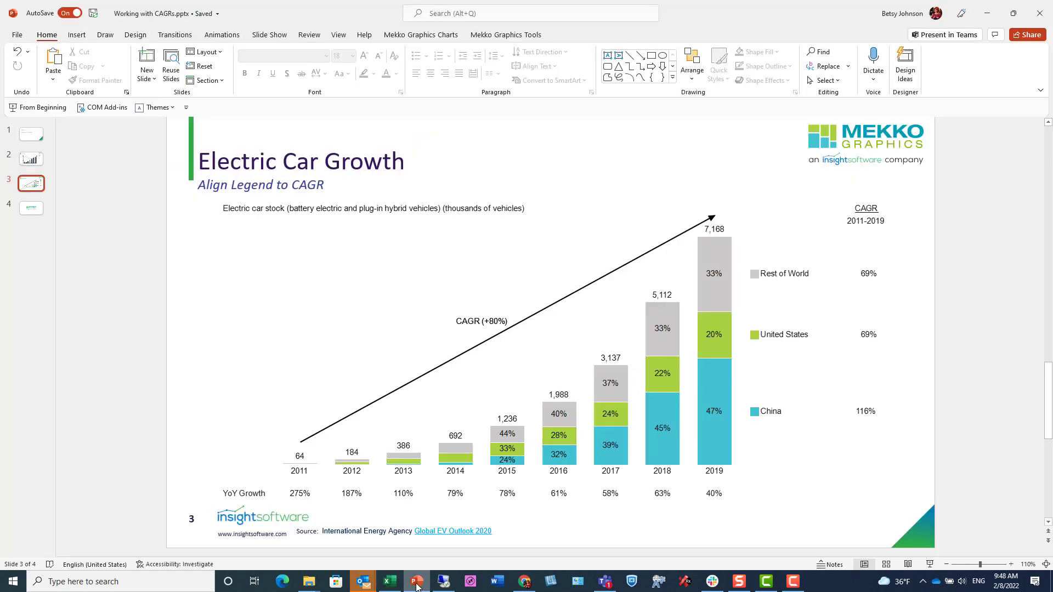
Insert a new slide 4 with a Mekko Stacked Bar With Growth chart
{"action": "left_click", "coordinate": [148, 57]}
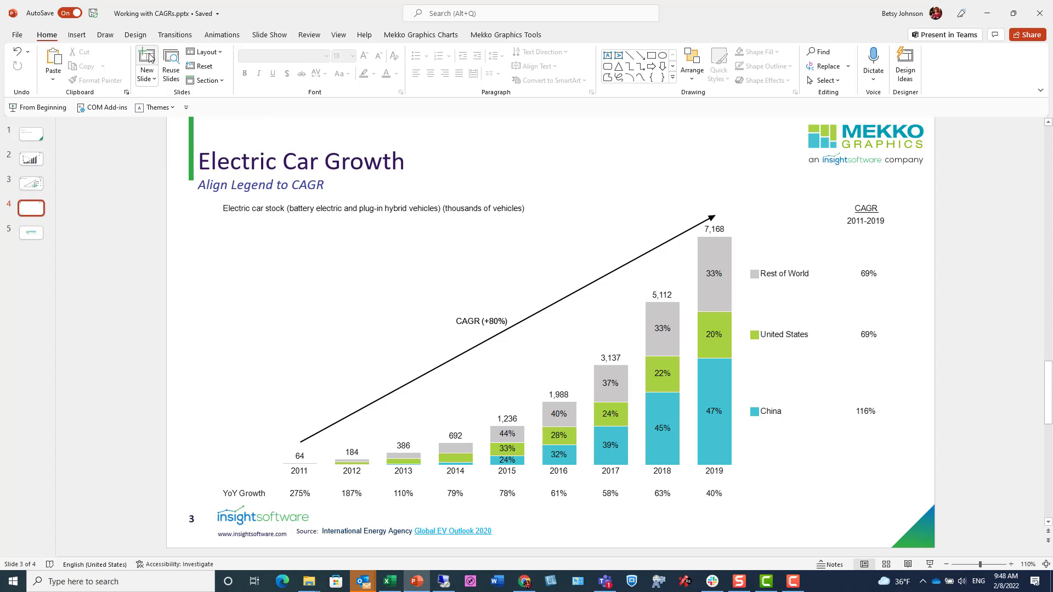
{"action": "left_click", "coordinate": [430, 36]}
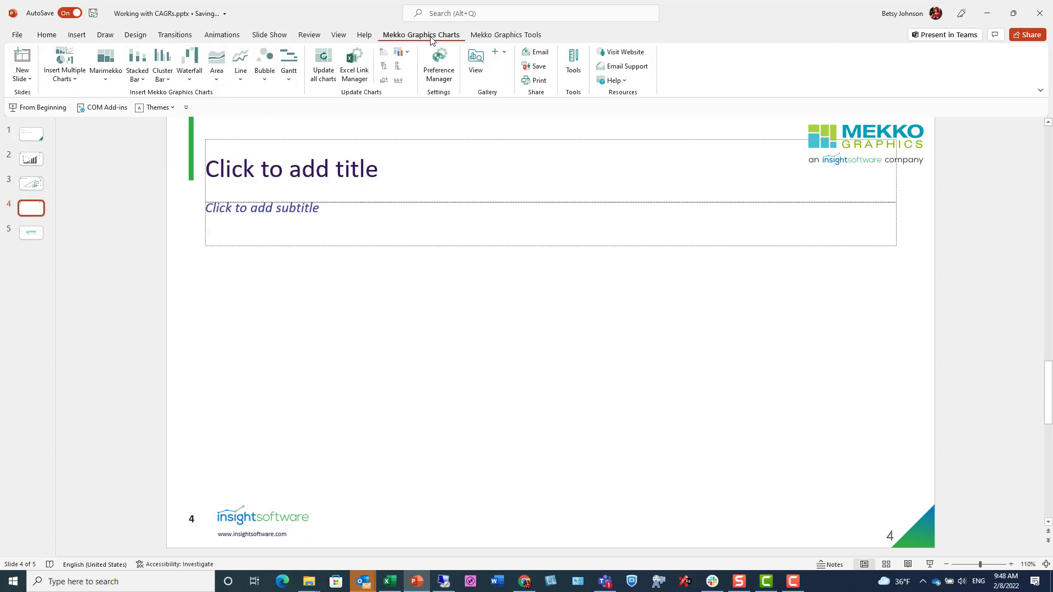
{"action": "left_click", "coordinate": [142, 82]}
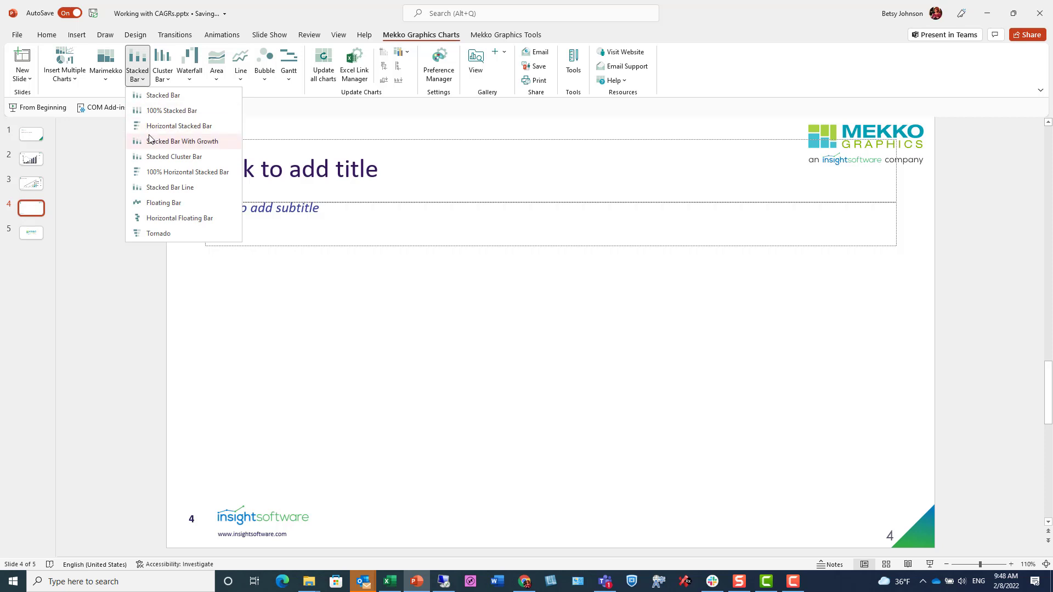
{"action": "left_click", "coordinate": [205, 140]}
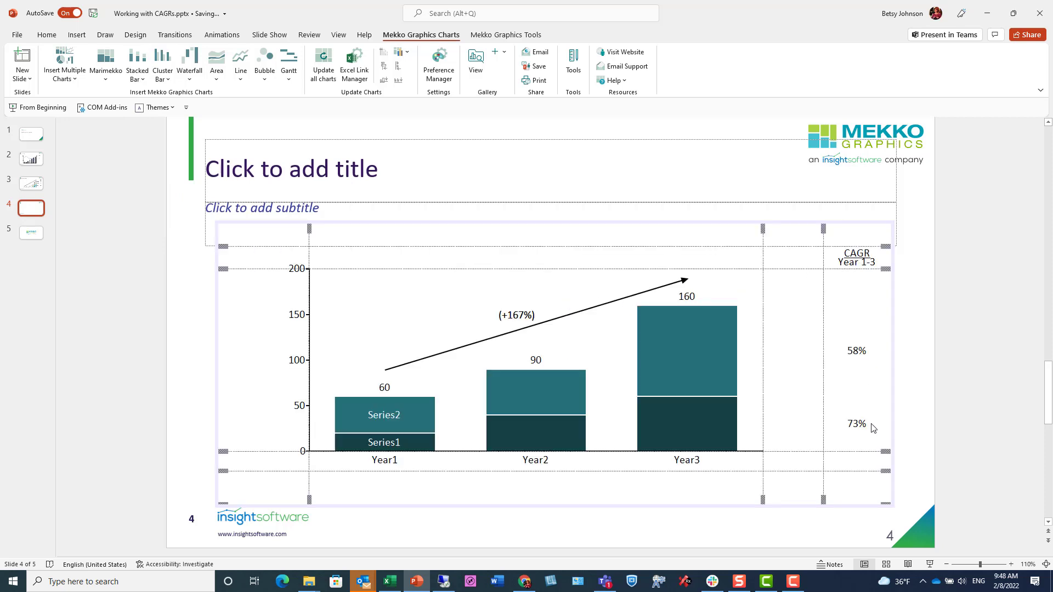
{"action": "double_click", "coordinate": [558, 305]}
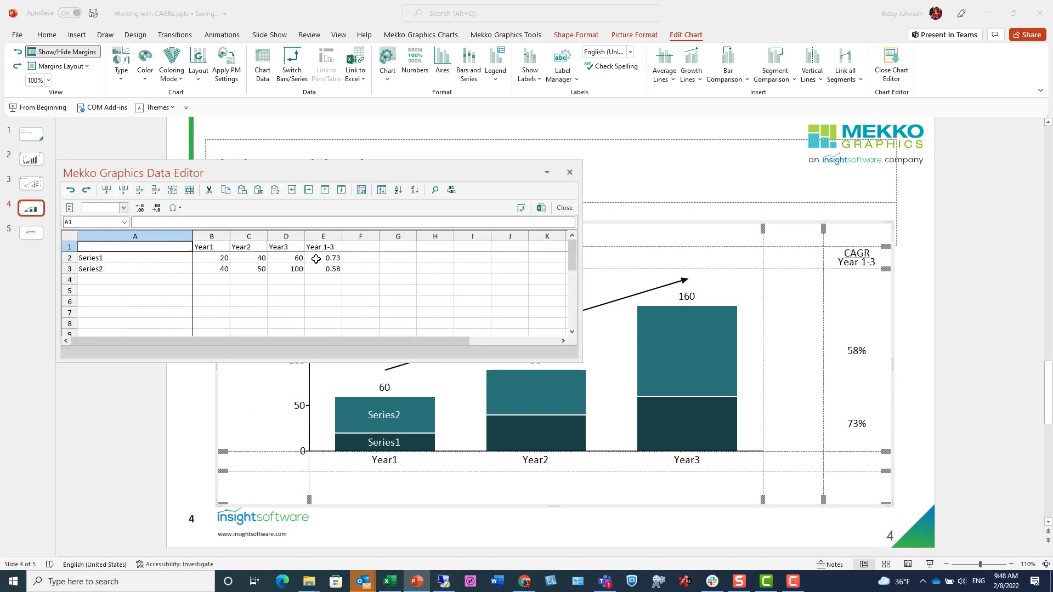
{"action": "left_click", "coordinate": [313, 261]}
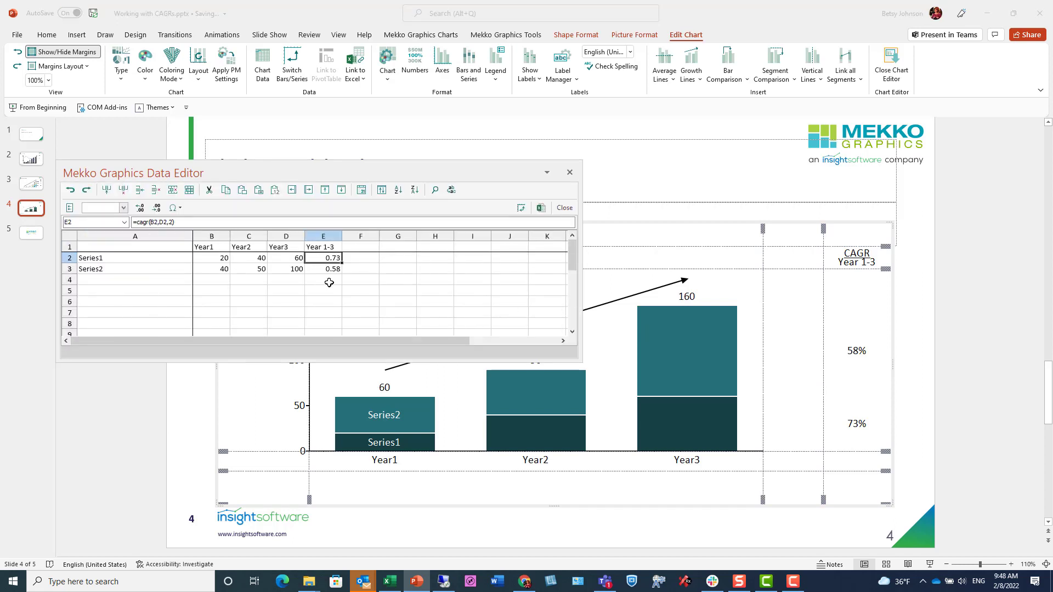
{"action": "left_click", "coordinate": [565, 209]}
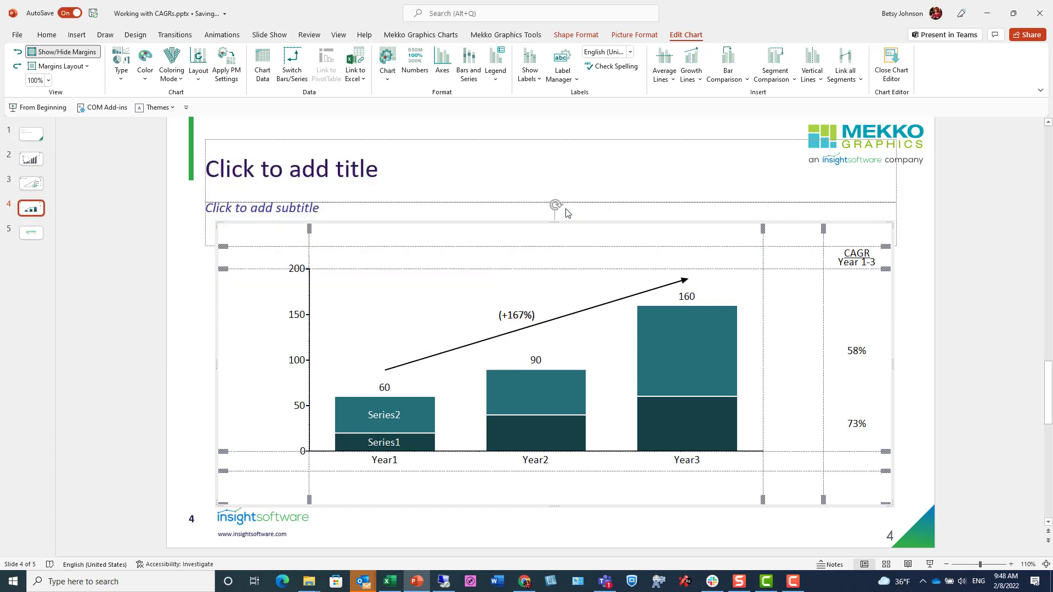
{"action": "left_click", "coordinate": [929, 347]}
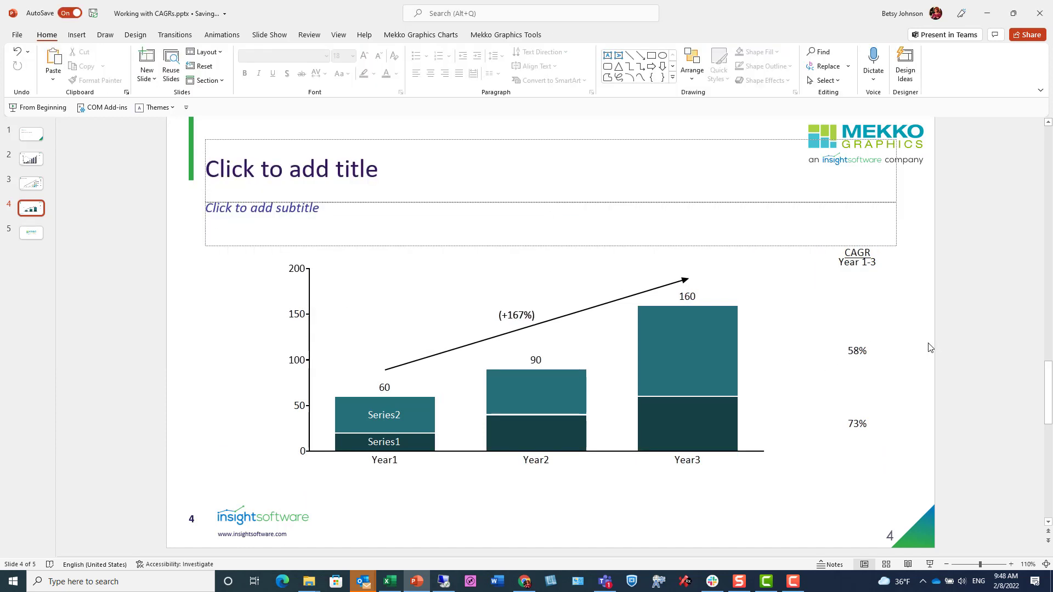
Show slide 5 with the Mekko Graphics logo
{"action": "left_click", "coordinate": [31, 234]}
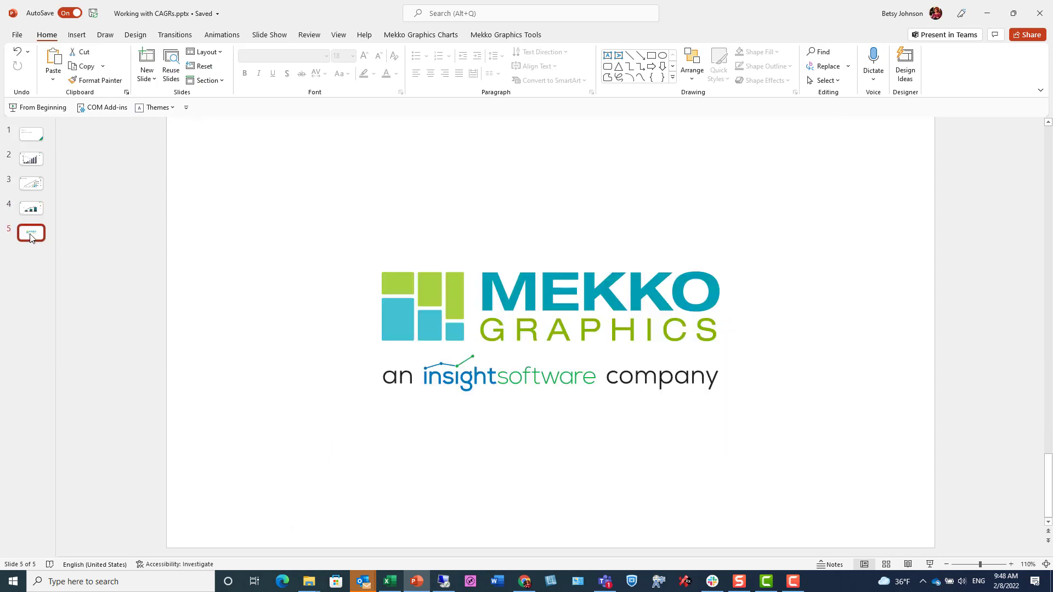